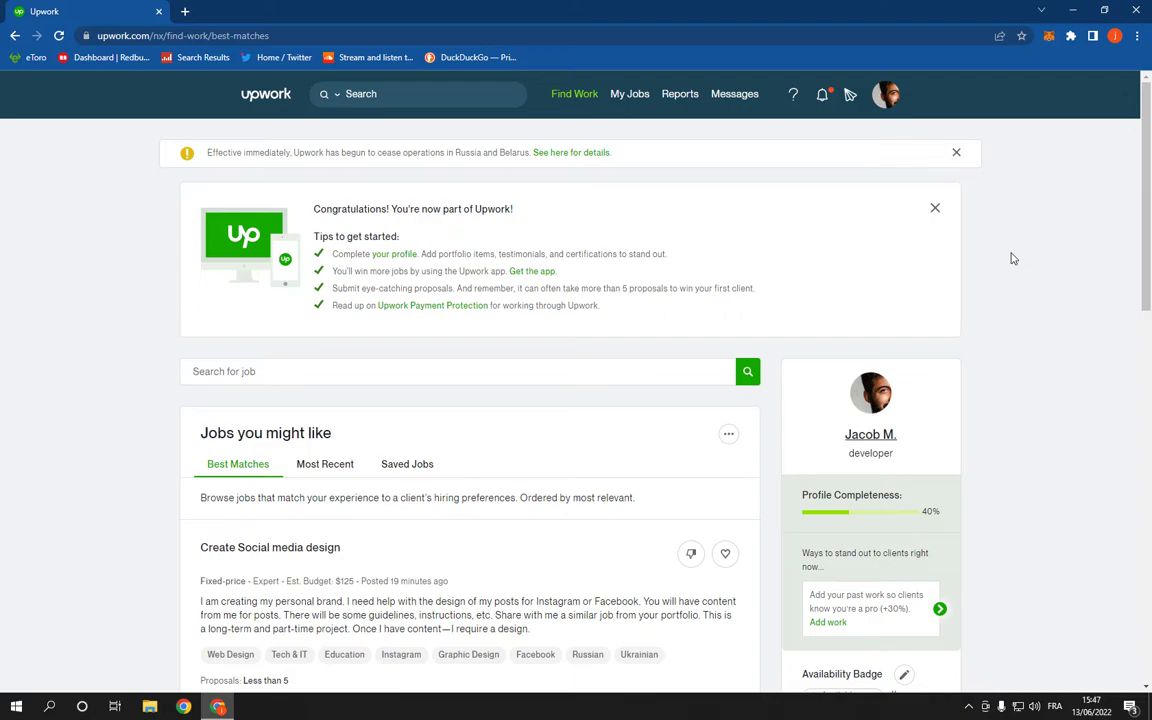
- Open Settings from the profile avatar menu to reach the contact info page
click(886, 94)
click(764, 244)
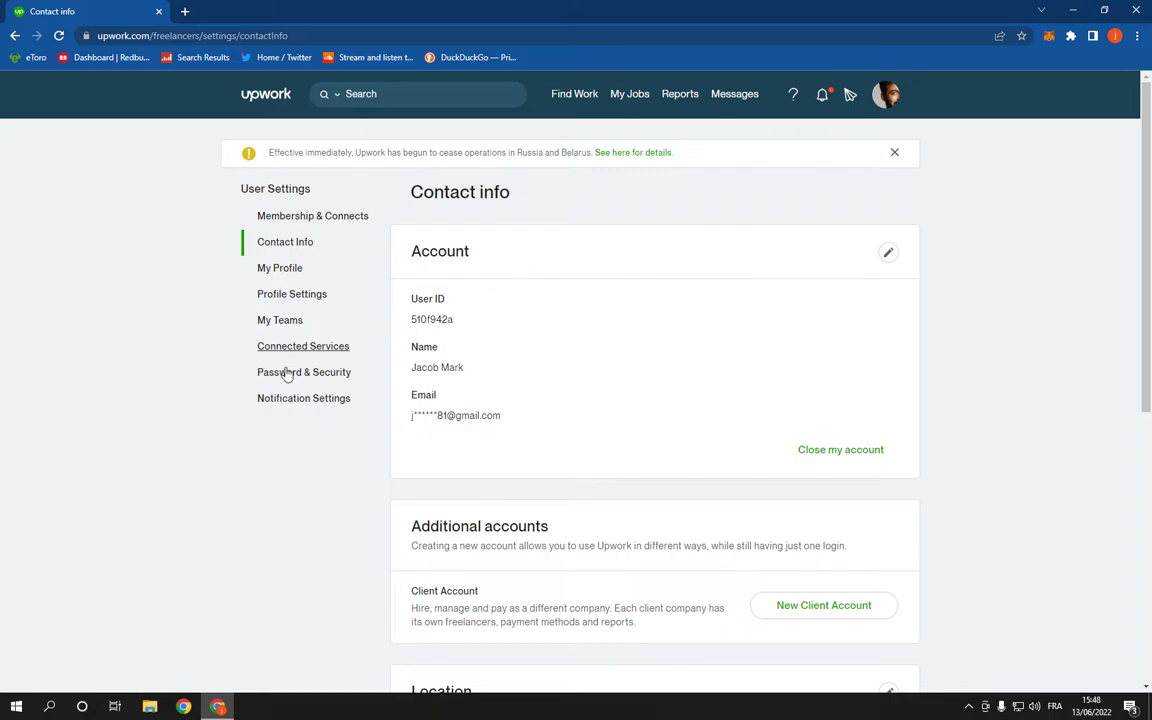
- Open Password & Security, start authenticator app setup, then close it unsaved
click(333, 376)
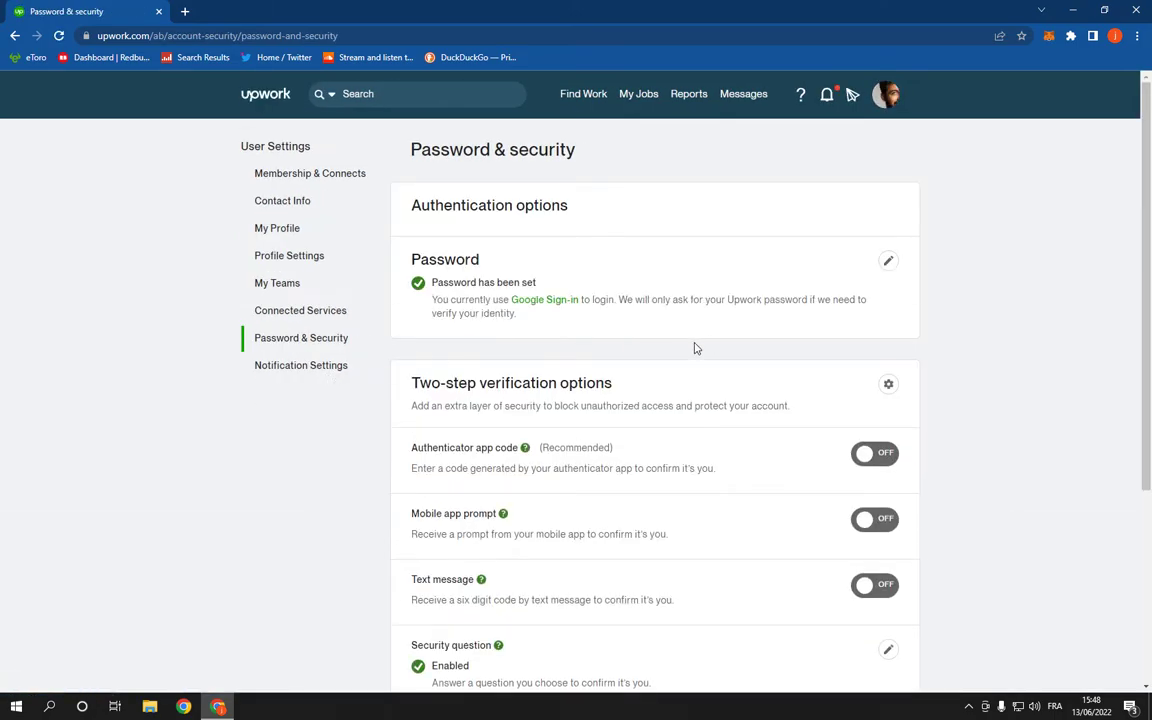
scroll(1148, 282, down, 1)
drag(1149, 282, 1148, 290)
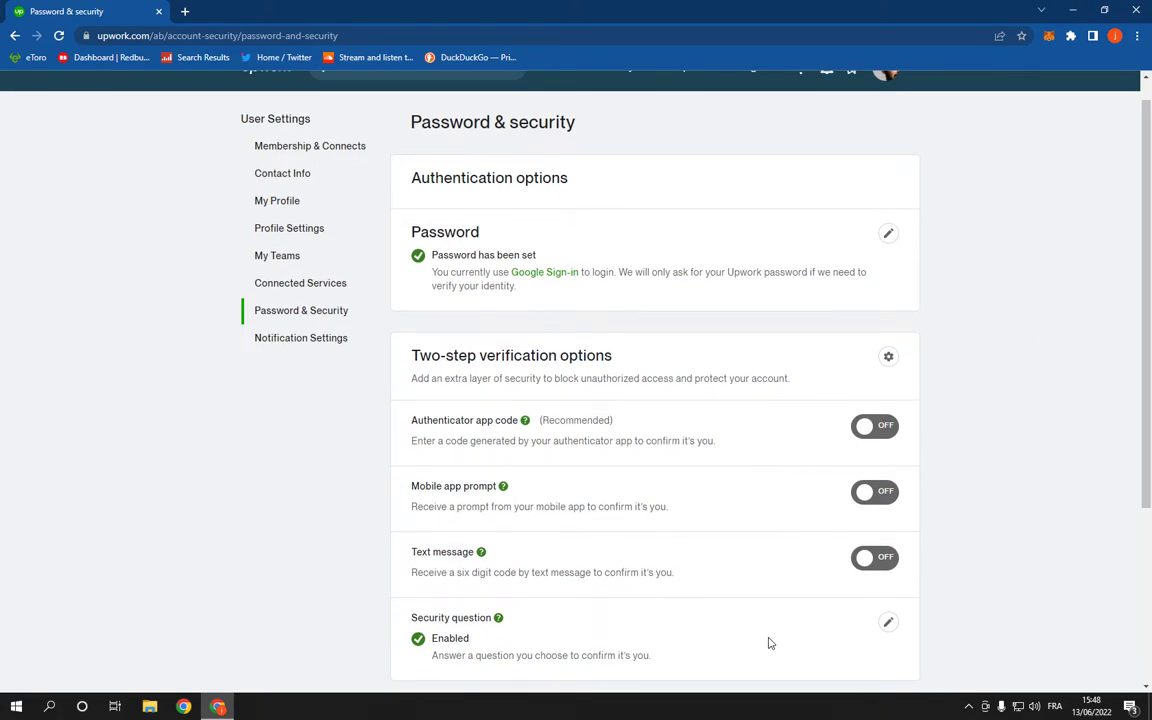
click(874, 426)
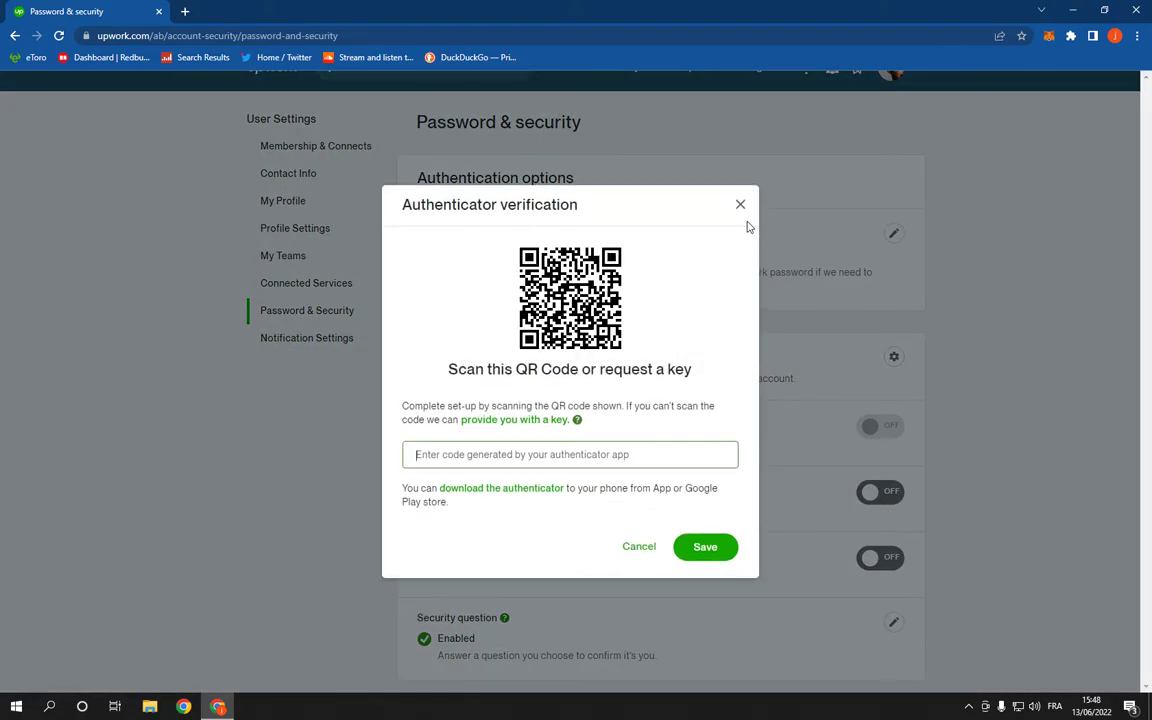
click(740, 205)
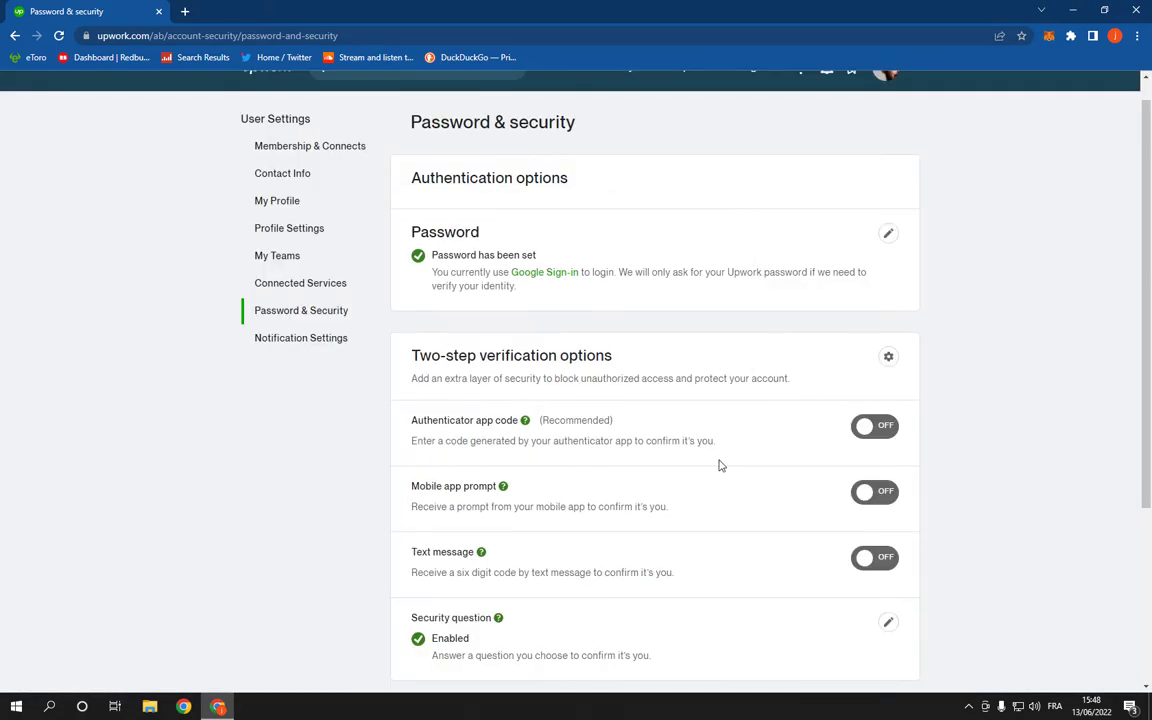